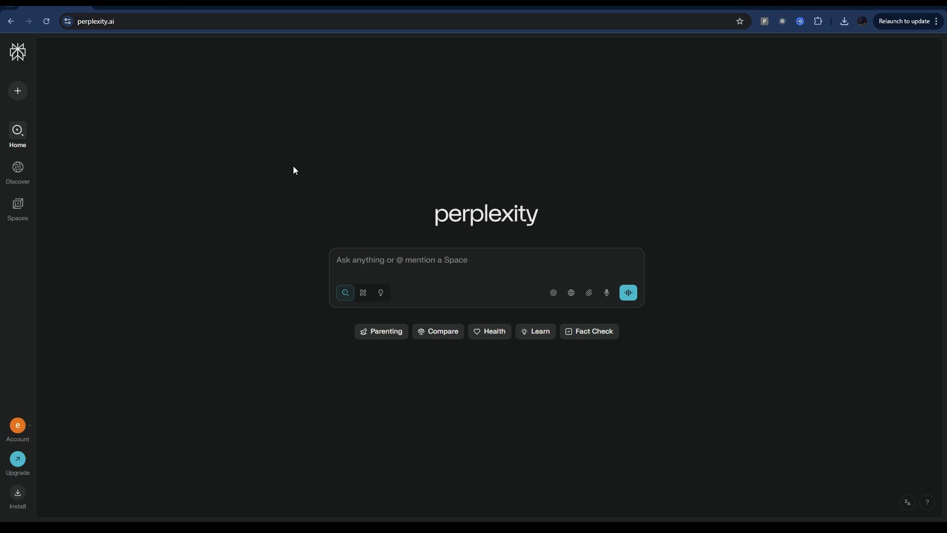
- Check the empty Sheet3 of the Perplexity SEO Tool spreadsheet, then switch to a new Claude chat
{"action": "left_click", "coordinate": [124, 8]}
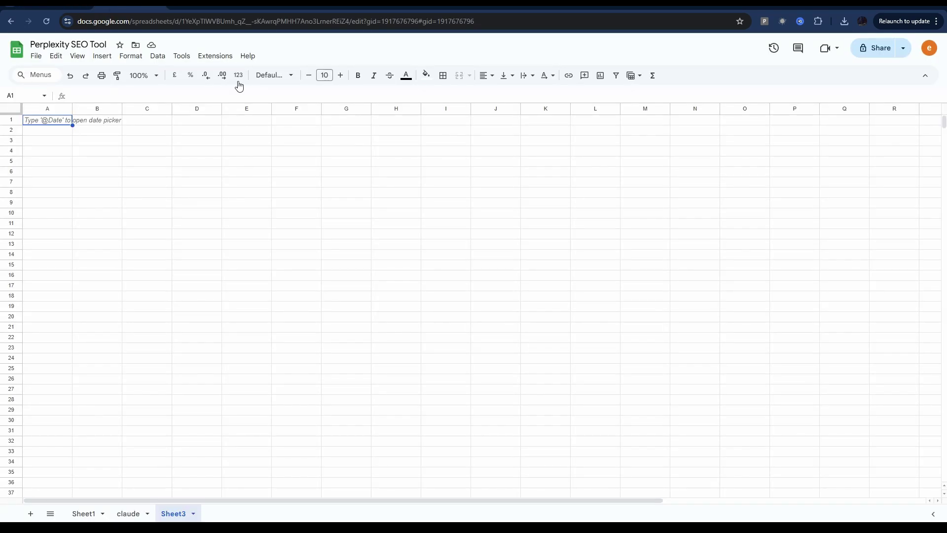
{"action": "left_click", "coordinate": [199, 8]}
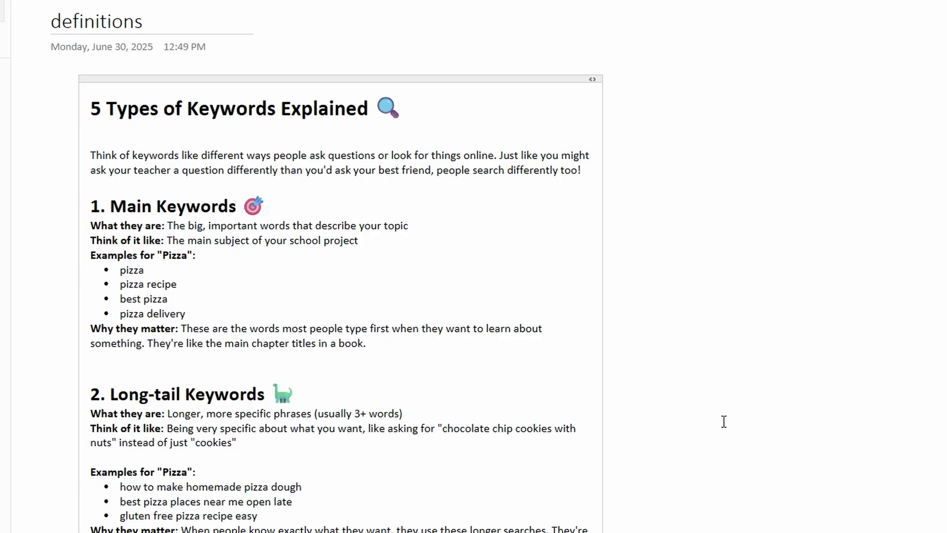
- Scroll through the '5 Types of Keywords Explained' note
{"action": "scroll", "coordinate": [713, 417], "scroll_direction": "down", "scroll_amount": 6}
{"action": "scroll", "coordinate": [658, 399], "scroll_direction": "down", "scroll_amount": 4}
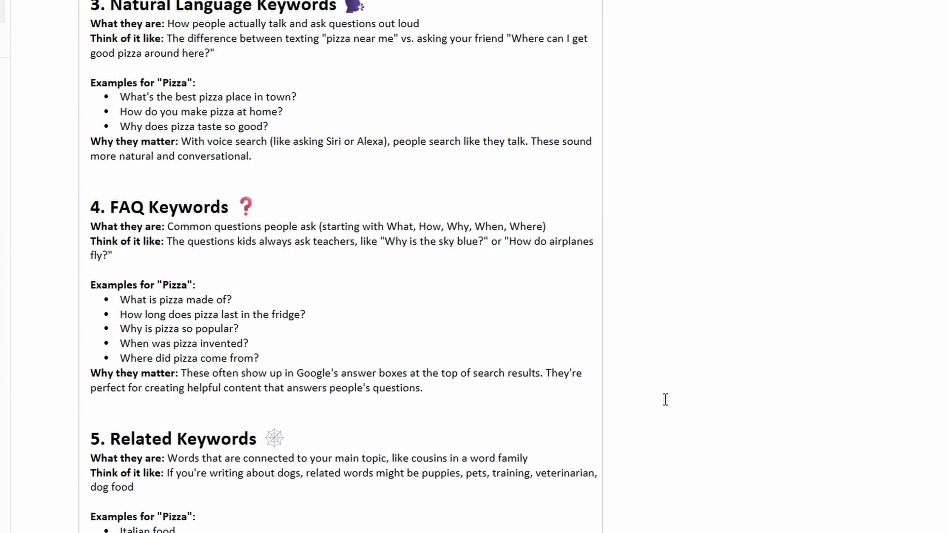
{"action": "scroll", "coordinate": [664, 398], "scroll_direction": "up", "scroll_amount": 10}
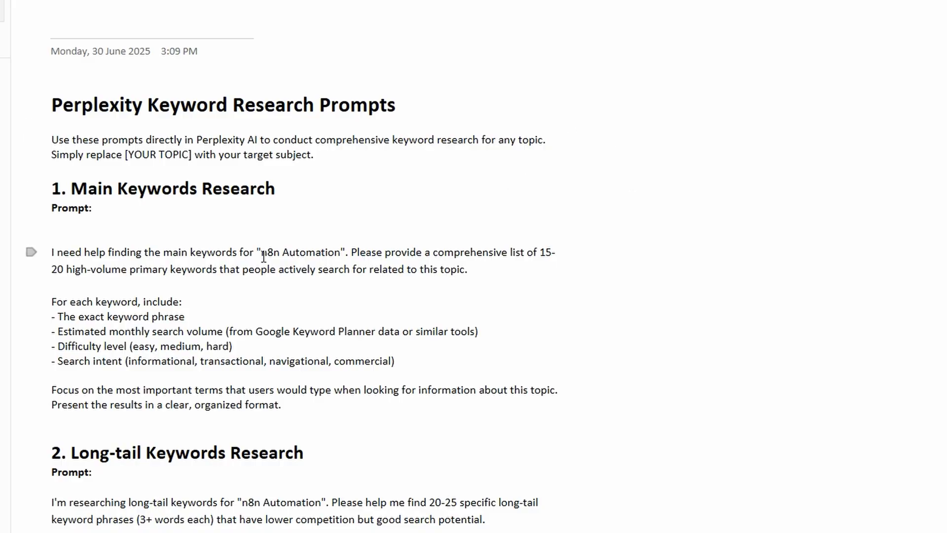
- Select the full Main Keywords Research prompt for 'n8n Automation' to copy it
{"action": "left_click_drag", "start_coordinate": [260, 253], "coordinate": [338, 250]}
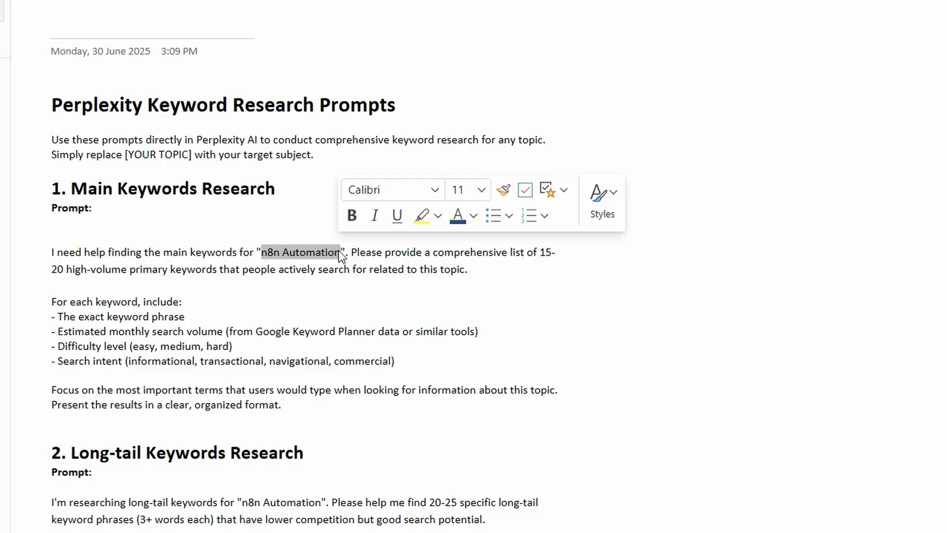
{"action": "left_click", "coordinate": [294, 293]}
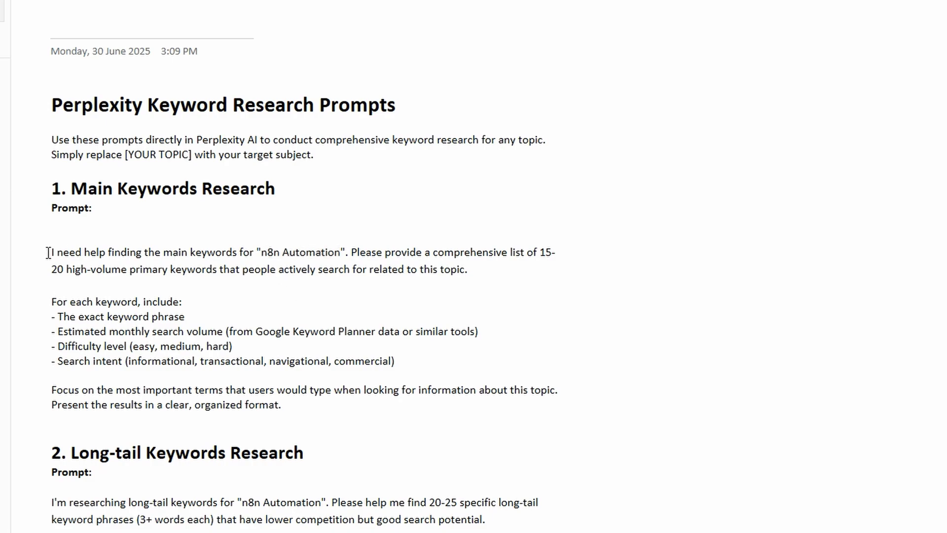
{"action": "left_click_drag", "start_coordinate": [49, 252], "coordinate": [315, 402]}
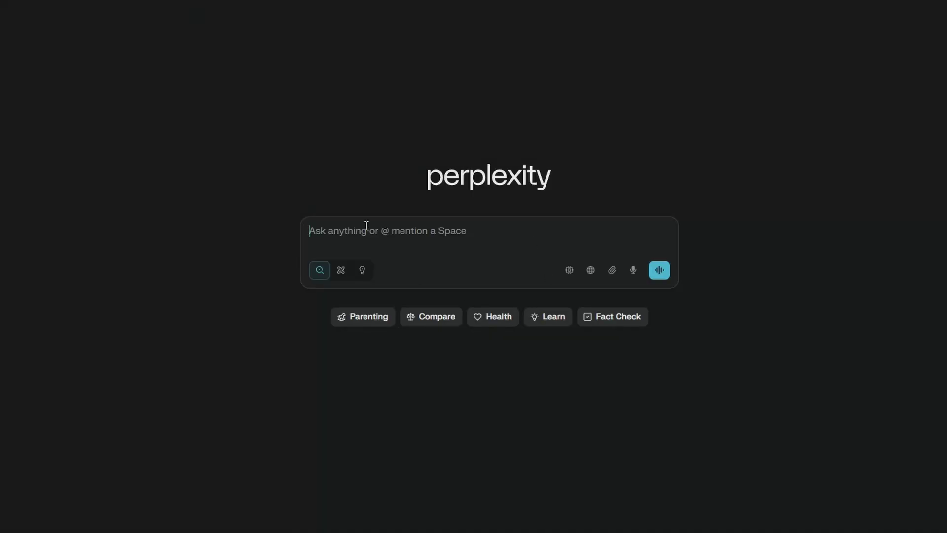
- Paste and submit the main-keywords prompt in Perplexity, then review the volume, difficulty and intent table
{"action": "type", "text": "I need help finding the main keywords for \"n8n Automation\". Please provide a comprehensive list of 15-20 high-volume primary keywords that people actively search for related to this topic.  For each keyword, include: - The exact keyword phrase - Estimated monthly search volume (from Google Keyword Planner data or similar tools) - Difficulty level (easy, medium, hard) - Search intent (informational, transactional, navigational, commercial)  Focus on the most important terms that users would type when looking for information about this topic. Present the results in a clear, organized format."}
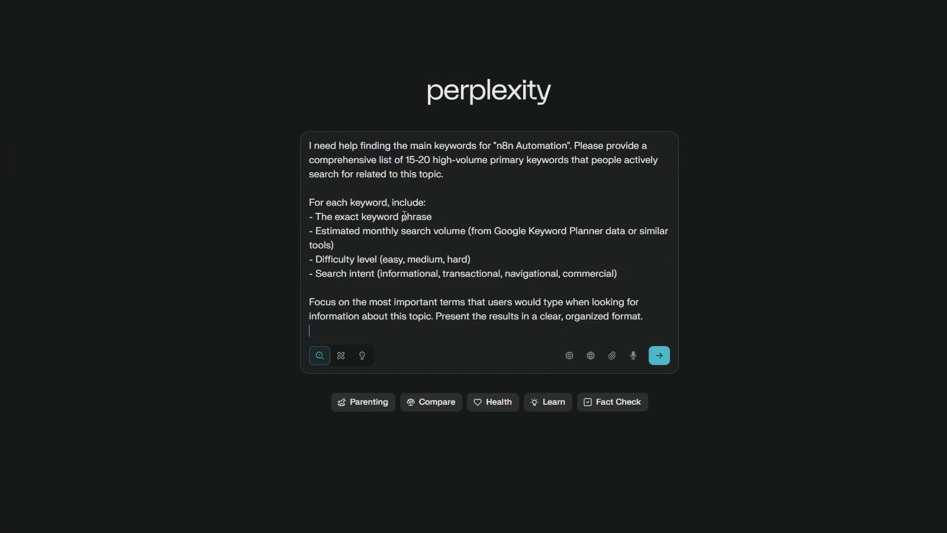
{"action": "left_click", "coordinate": [658, 356]}
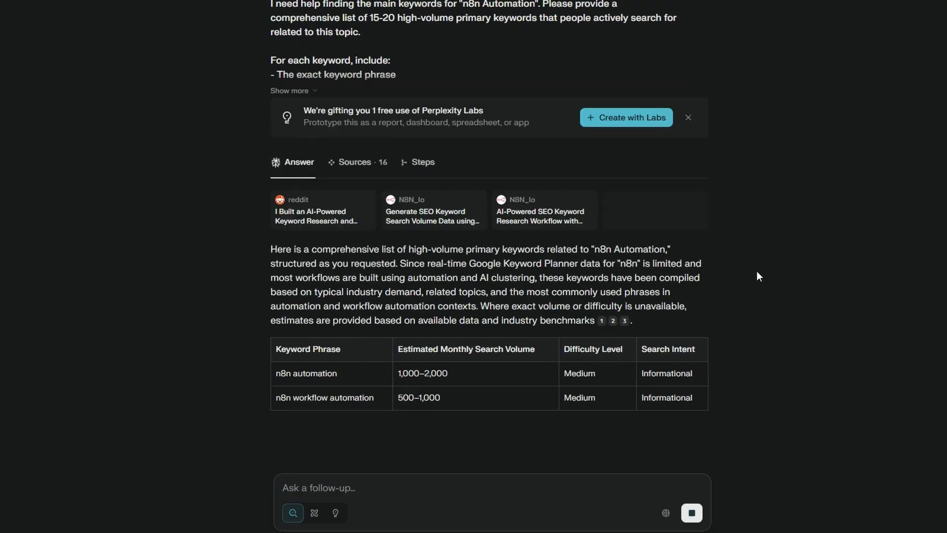
{"action": "scroll", "coordinate": [785, 321], "scroll_direction": "down", "scroll_amount": 2}
{"action": "scroll", "coordinate": [784, 321], "scroll_direction": "down", "scroll_amount": 1}
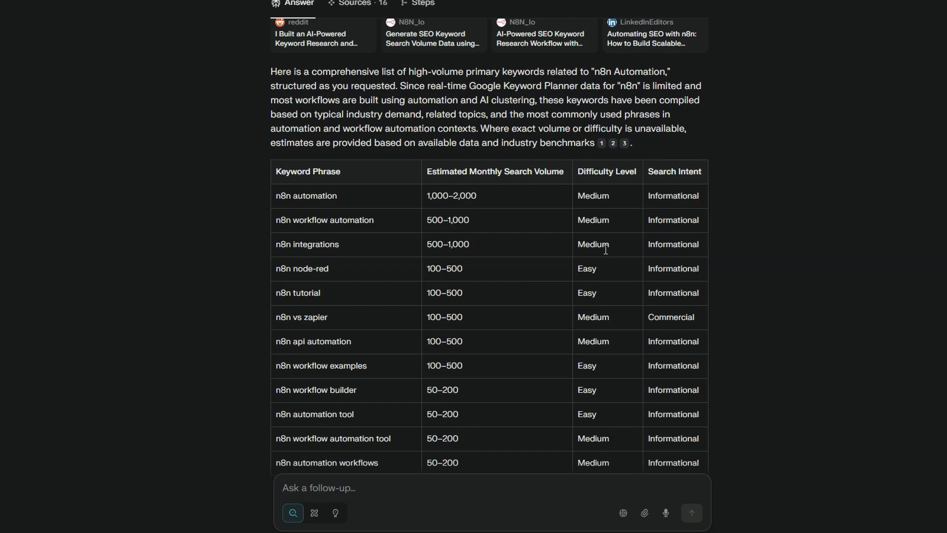
{"action": "scroll", "coordinate": [555, 378], "scroll_direction": "down", "scroll_amount": 6}
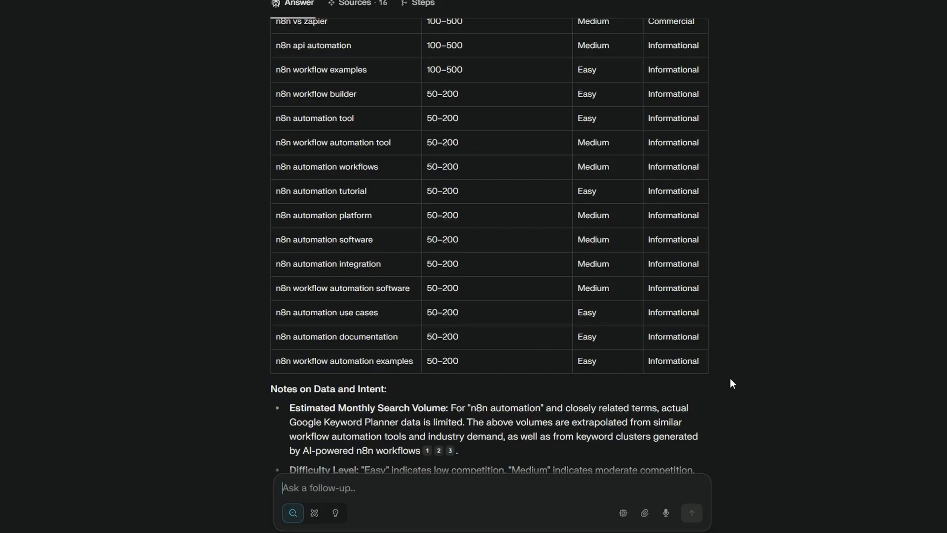
{"action": "scroll", "coordinate": [731, 379], "scroll_direction": "down", "scroll_amount": 3}
{"action": "scroll", "coordinate": [730, 379], "scroll_direction": "up", "scroll_amount": 8}
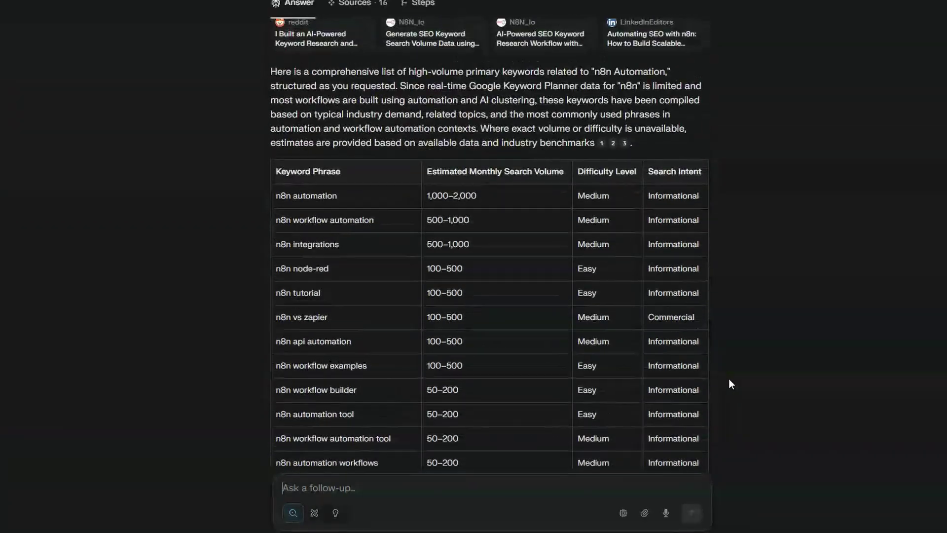
{"action": "scroll", "coordinate": [548, 329], "scroll_direction": "down", "scroll_amount": 10}
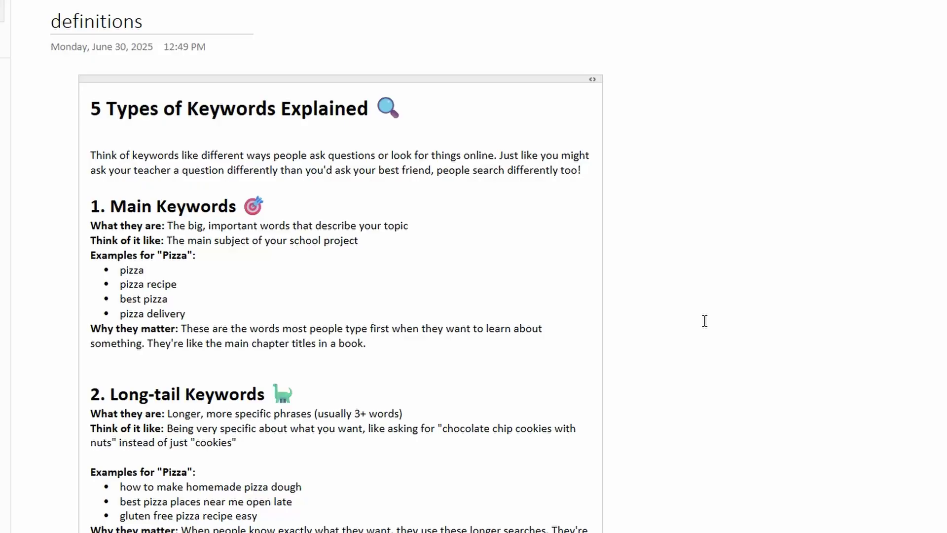
{"action": "scroll", "coordinate": [704, 322], "scroll_direction": "down", "scroll_amount": 5}
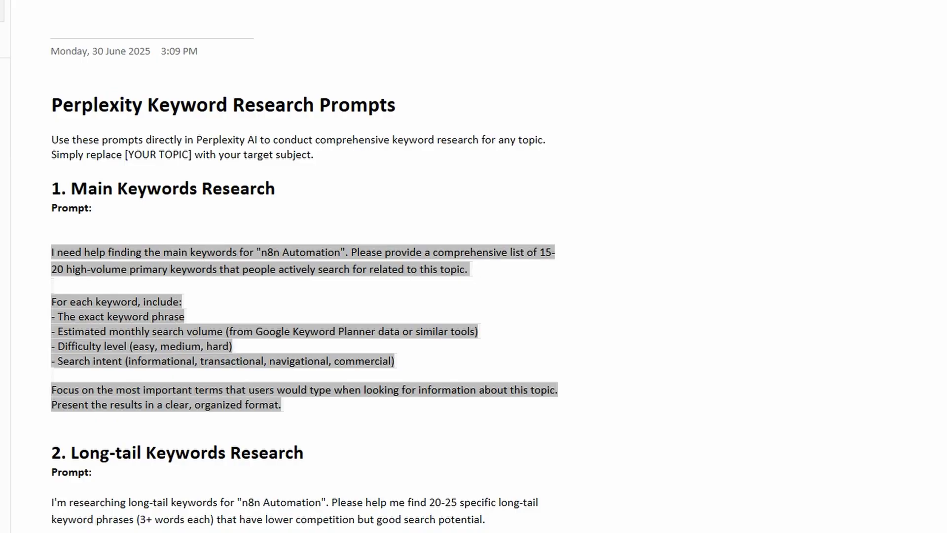
- Select the Long-tail Keywords Research prompt and paste it into Perplexity's follow-up box
{"action": "left_click", "coordinate": [446, 423]}
{"action": "scroll", "coordinate": [446, 423], "scroll_direction": "down", "scroll_amount": 5}
{"action": "left_click_drag", "start_coordinate": [51, 206], "coordinate": [145, 370]}
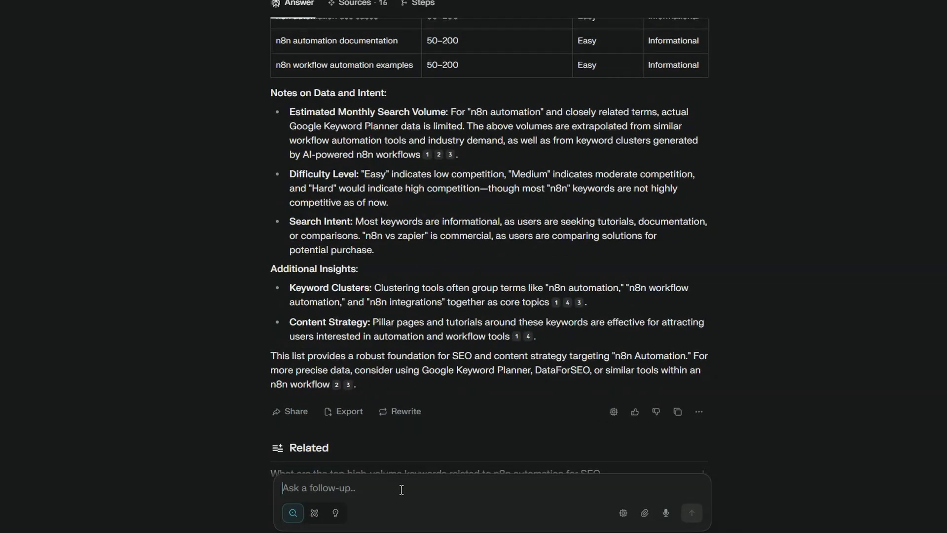
{"action": "type", "text": "I'm researching long-tail keywords for \"n8n Automation\". Please help me find 20-25 specific long-tail keyword phrases (3+ words each) that have lower competition but good search potential.   For each long-tail keyword, provide: - The complete keyword phrase - Estimated monthly search volume - Difficulty level (typically low to medium for long-tail) - User intent behind the search (informational, transactional, navigational, commercial)   Focus on more specific phrases that people use when they know exactly what they're looking for or are closer to making a decision. These should be less competitive than main keywords but still valuable for targeting."}
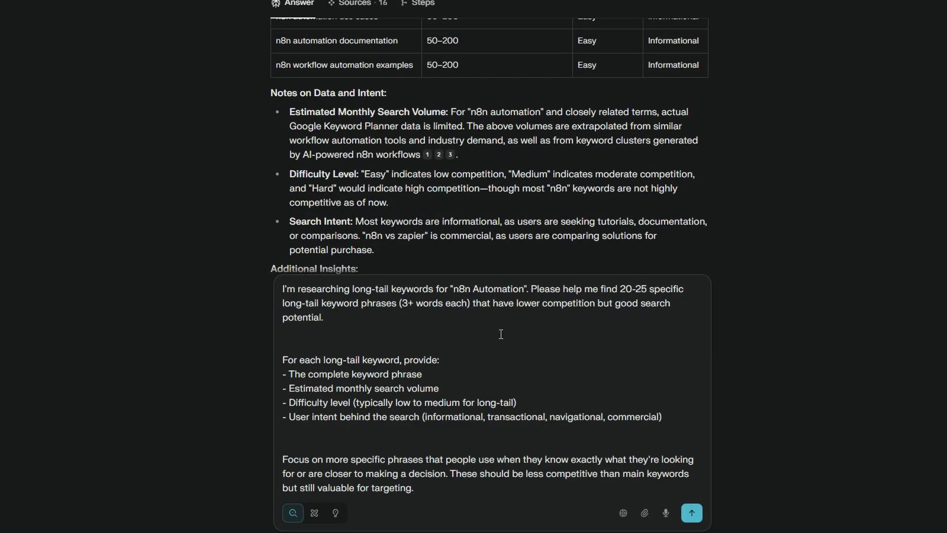
- Submit the long-tail follow-up and scroll through the 25 long-tail n8n automation phrases
{"action": "left_click", "coordinate": [691, 514]}
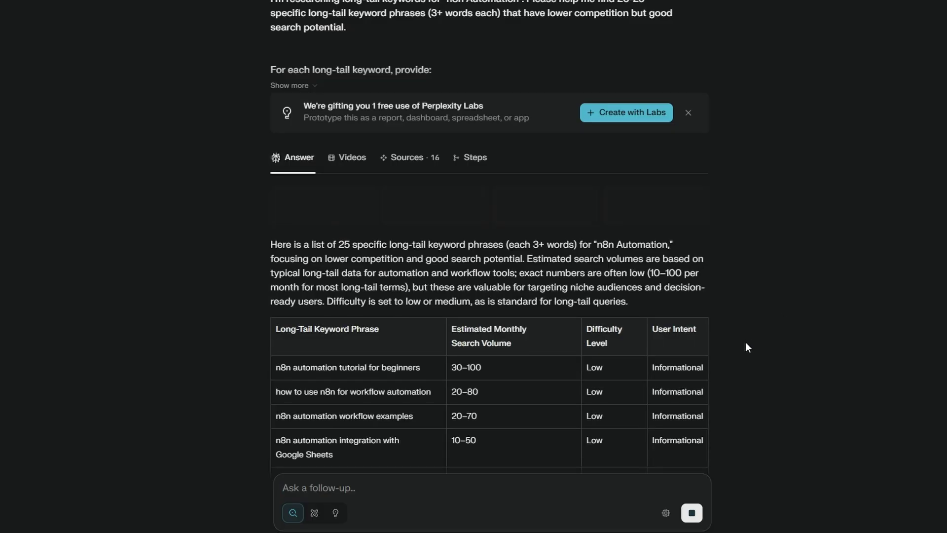
{"action": "scroll", "coordinate": [742, 347], "scroll_direction": "down", "scroll_amount": 5}
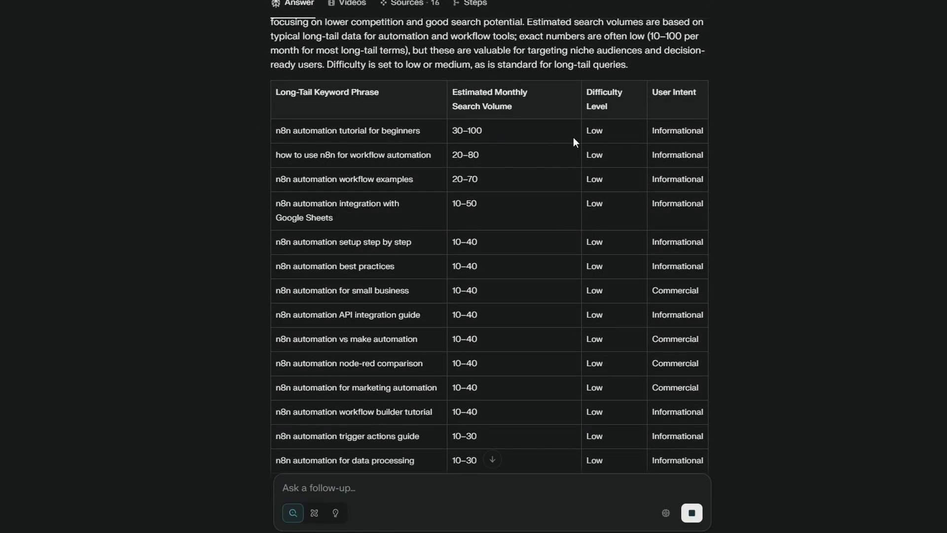
{"action": "scroll", "coordinate": [658, 235], "scroll_direction": "down", "scroll_amount": 1}
{"action": "scroll", "coordinate": [658, 235], "scroll_direction": "down", "scroll_amount": 7}
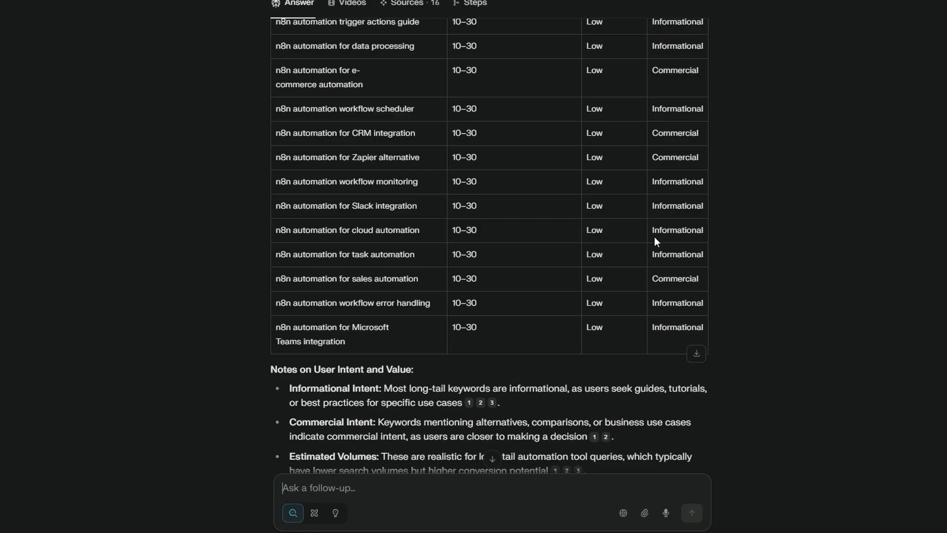
{"action": "scroll", "coordinate": [602, 292], "scroll_direction": "down", "scroll_amount": 5}
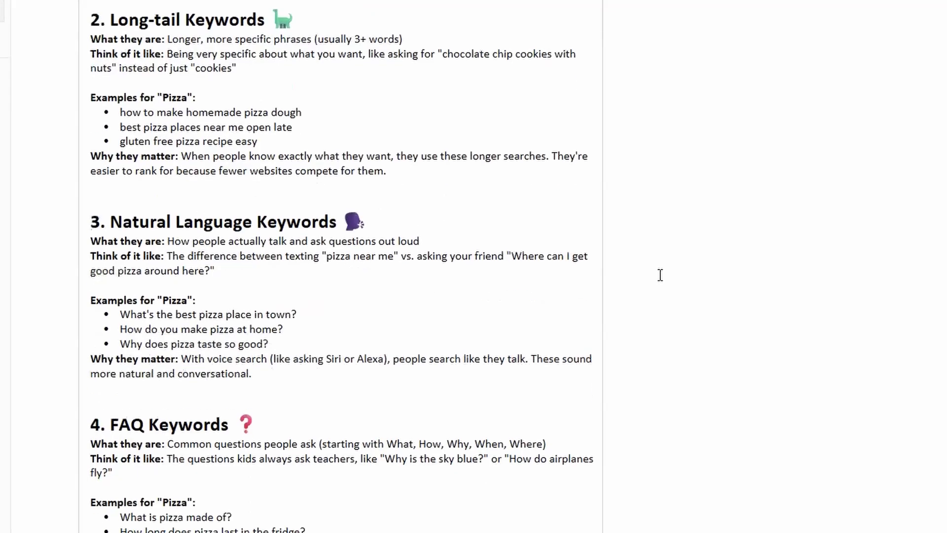
{"action": "scroll", "coordinate": [660, 275], "scroll_direction": "down", "scroll_amount": 1}
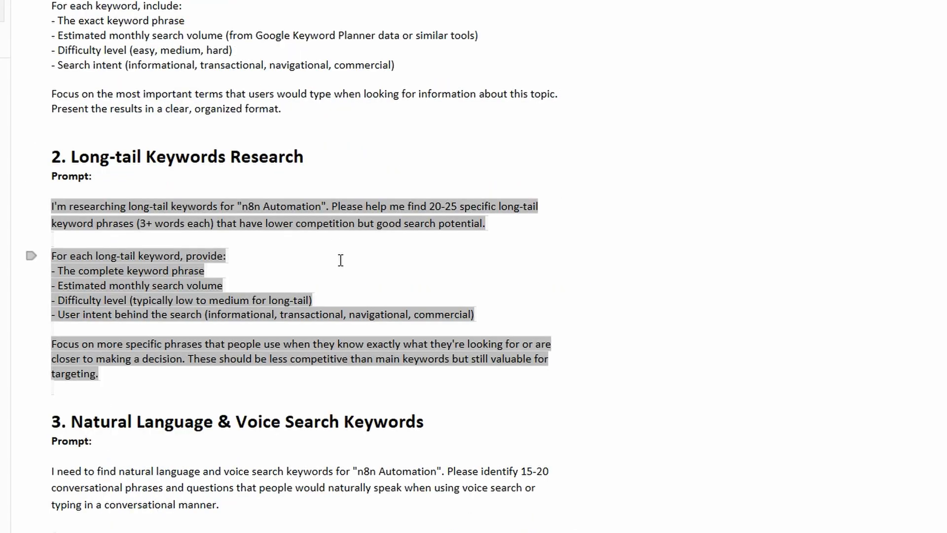
- Select the whole Natural Language & Voice Search Keywords prompt on the prompts page
{"action": "scroll", "coordinate": [340, 258], "scroll_direction": "down", "scroll_amount": 4}
{"action": "left_click", "coordinate": [253, 292]}
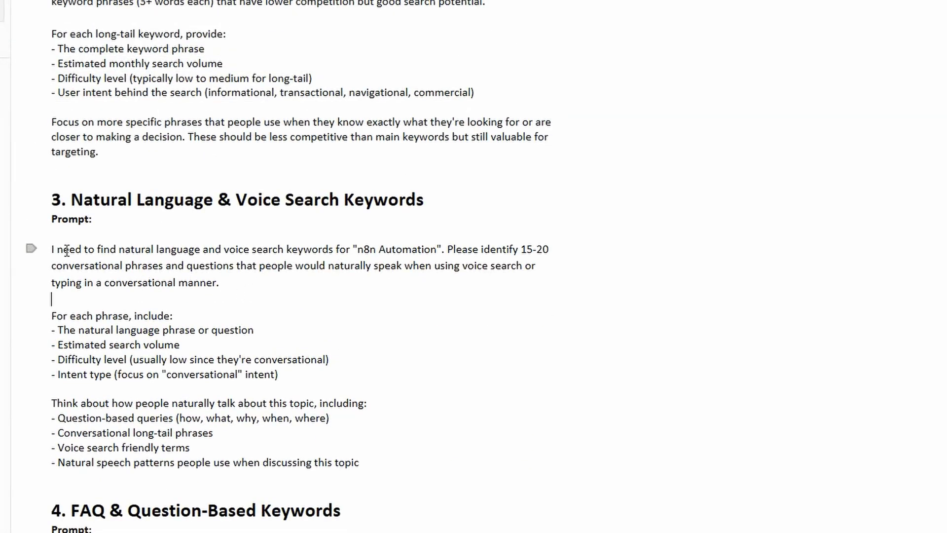
{"action": "left_click_drag", "start_coordinate": [49, 249], "coordinate": [365, 463]}
{"action": "key", "text": "ctrl+c"}
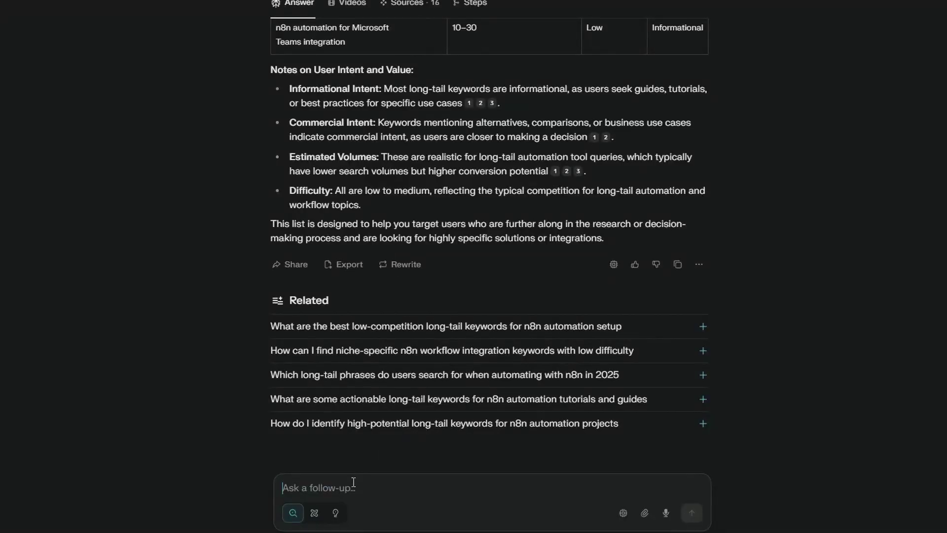
- Ask the voice-search prompt as a follow-up and review the conversational phrase table
{"action": "left_click", "coordinate": [360, 493]}
{"action": "key", "text": "ctrl+v"}
{"action": "key", "text": "Return"}
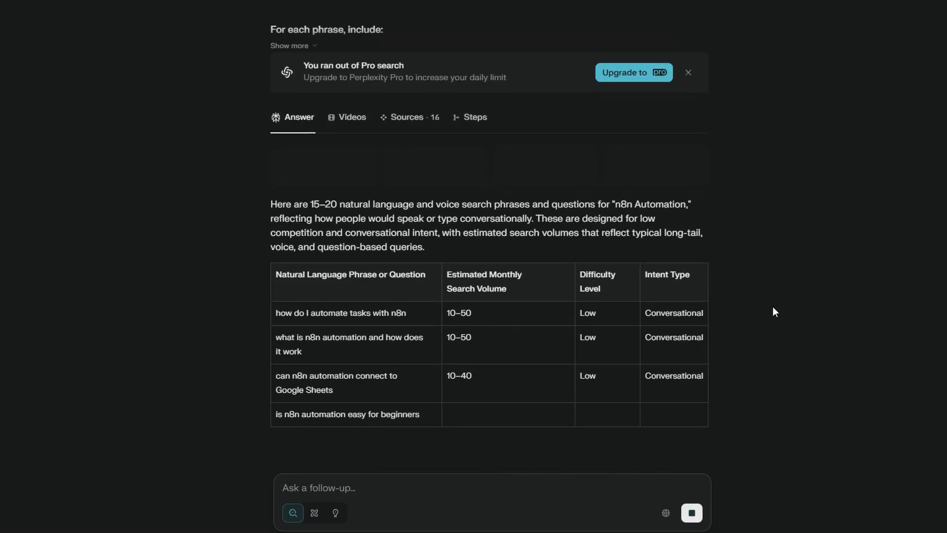
{"action": "scroll", "coordinate": [750, 292], "scroll_direction": "up", "scroll_amount": 4}
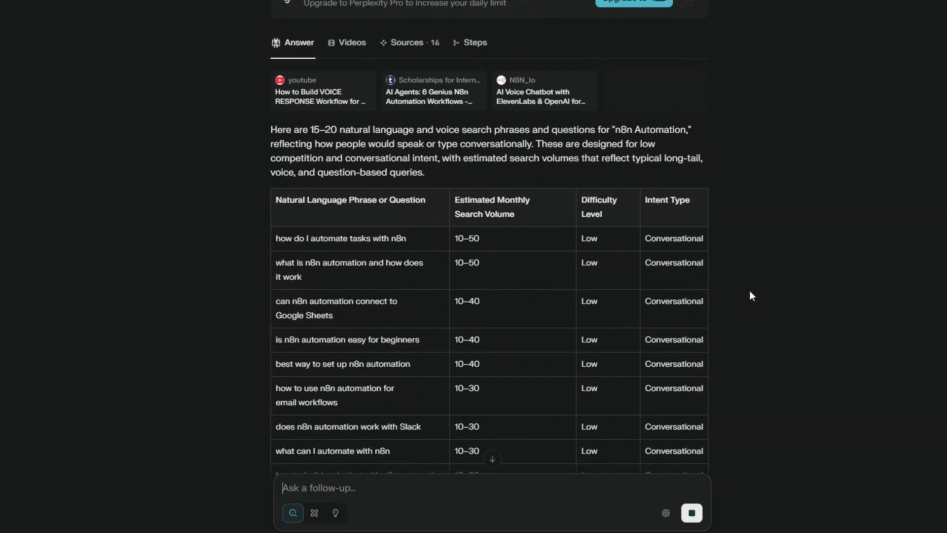
{"action": "scroll", "coordinate": [317, 215], "scroll_direction": "down", "scroll_amount": 1}
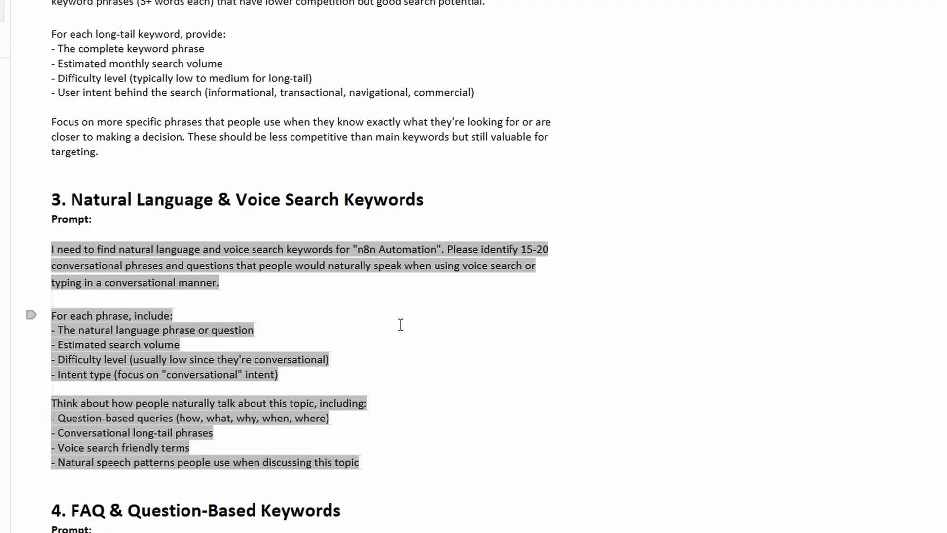
- Scroll the prompts page down to section 4, FAQ & Question-Based Keywords
{"action": "scroll", "coordinate": [459, 323], "scroll_direction": "down", "scroll_amount": 8}
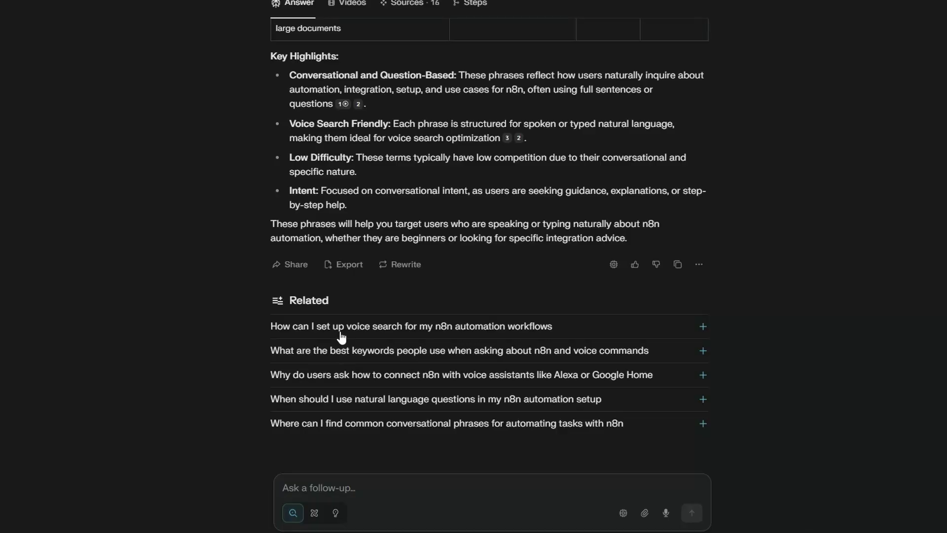
- Paste the FAQ keyword prompt as a follow-up, submit it, and check the returned question table
{"action": "left_click", "coordinate": [345, 487]}
{"action": "key", "text": "ctrl+v"}
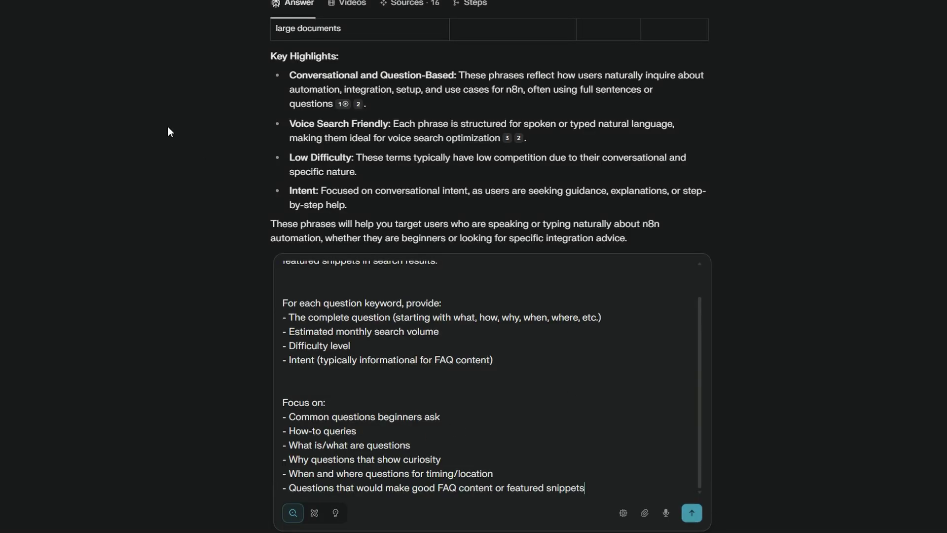
{"action": "left_click", "coordinate": [692, 513]}
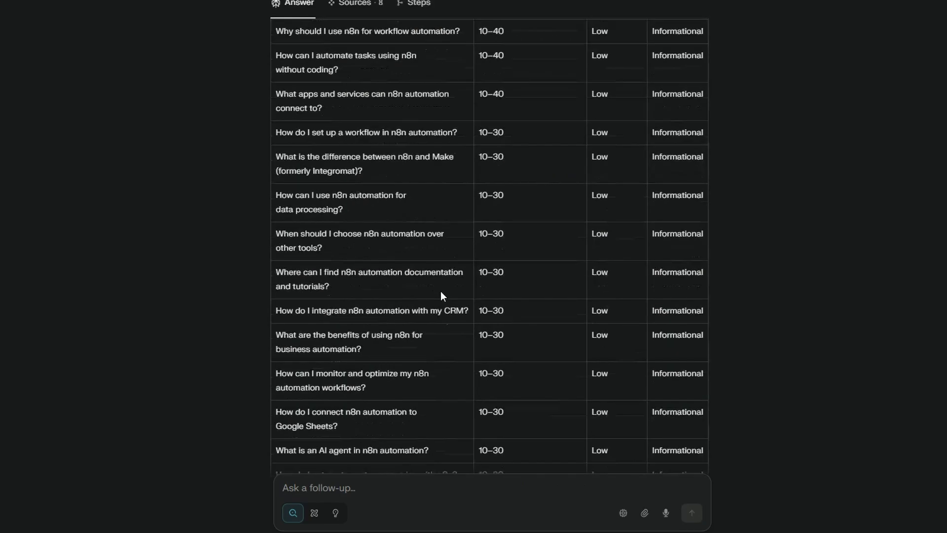
{"action": "scroll", "coordinate": [493, 330], "scroll_direction": "down", "scroll_amount": 8}
{"action": "scroll", "coordinate": [408, 262], "scroll_direction": "up", "scroll_amount": 13}
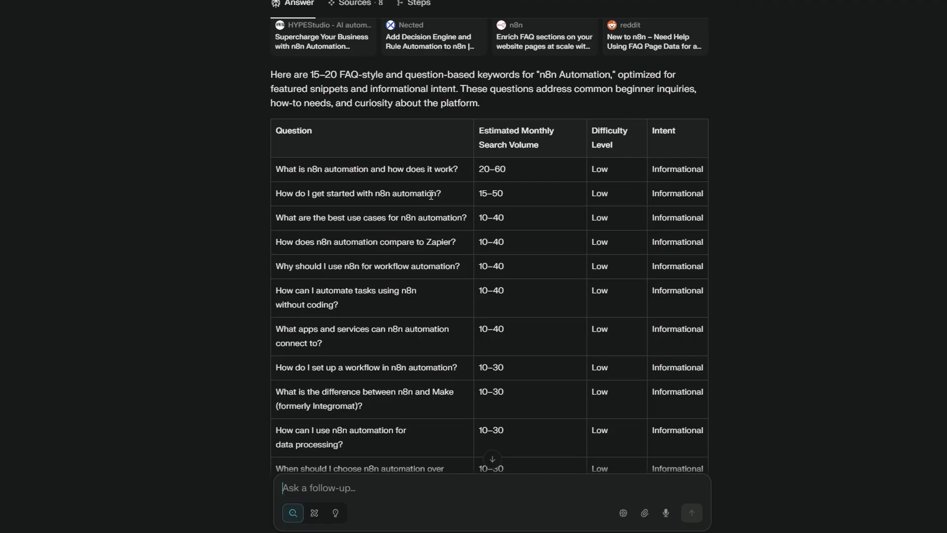
- Scroll the OneNote prompts page down to section 5, the Semantic & Related Keywords prompt
{"action": "scroll", "coordinate": [517, 310], "scroll_direction": "down", "scroll_amount": 10}
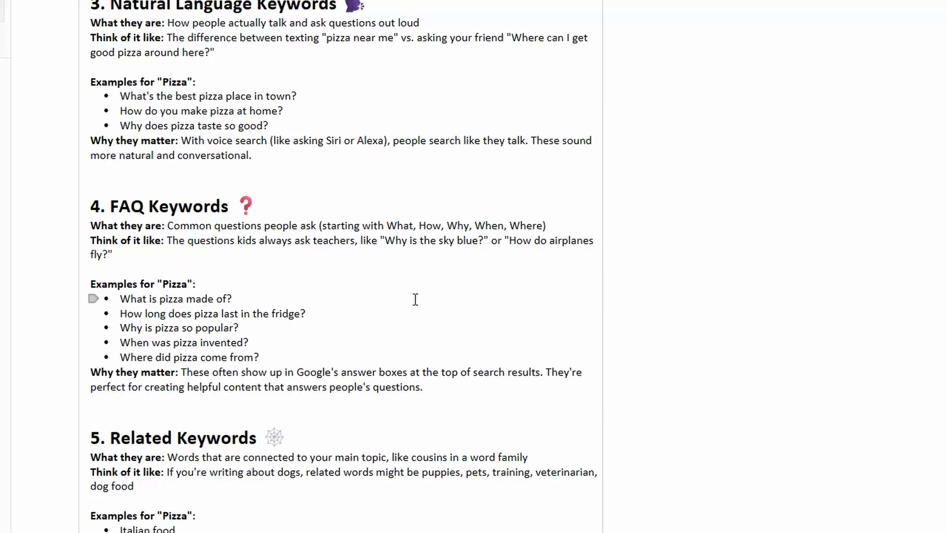
{"action": "scroll", "coordinate": [412, 304], "scroll_direction": "down", "scroll_amount": 3}
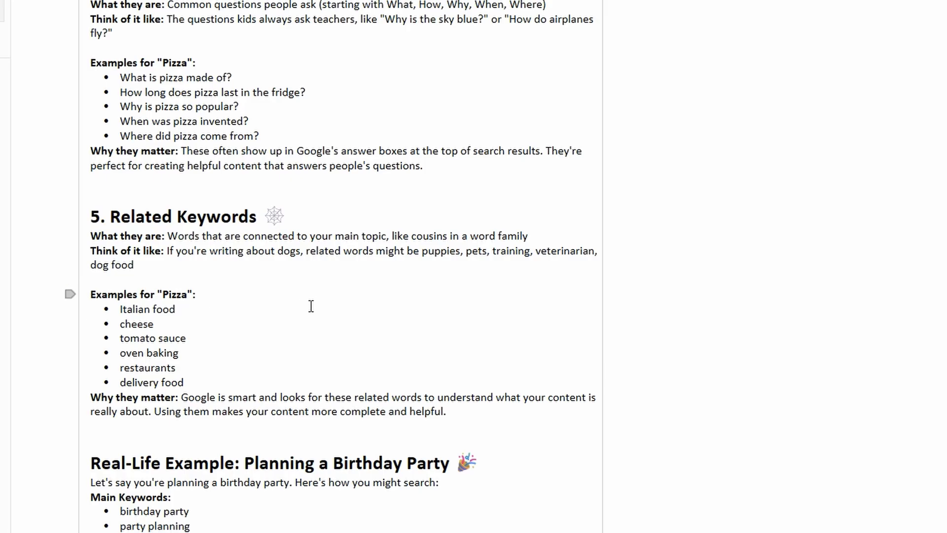
{"action": "scroll", "coordinate": [308, 316], "scroll_direction": "down", "scroll_amount": 2}
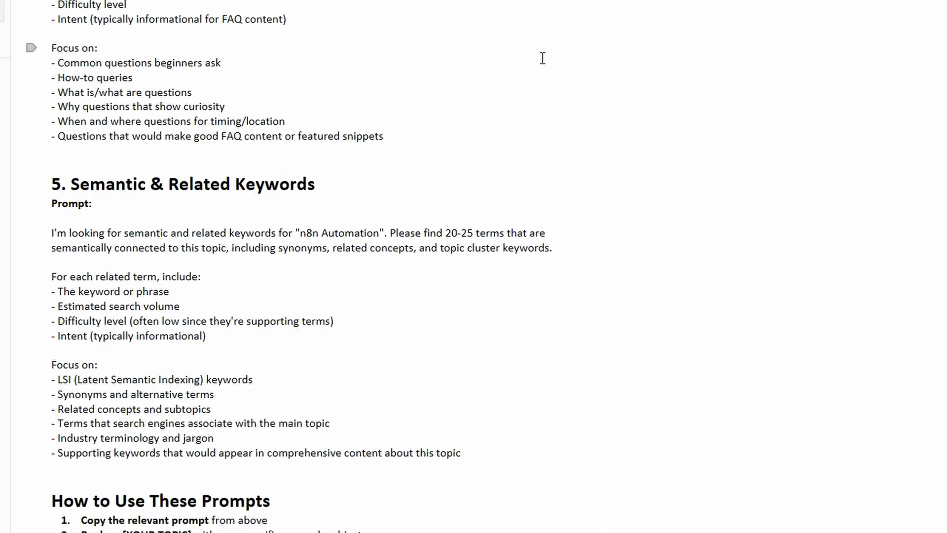
- Submit the Semantic & Related Keywords prompt in Perplexity and review the resulting keyword table
{"action": "left_click_drag", "start_coordinate": [51, 232], "coordinate": [478, 449]}
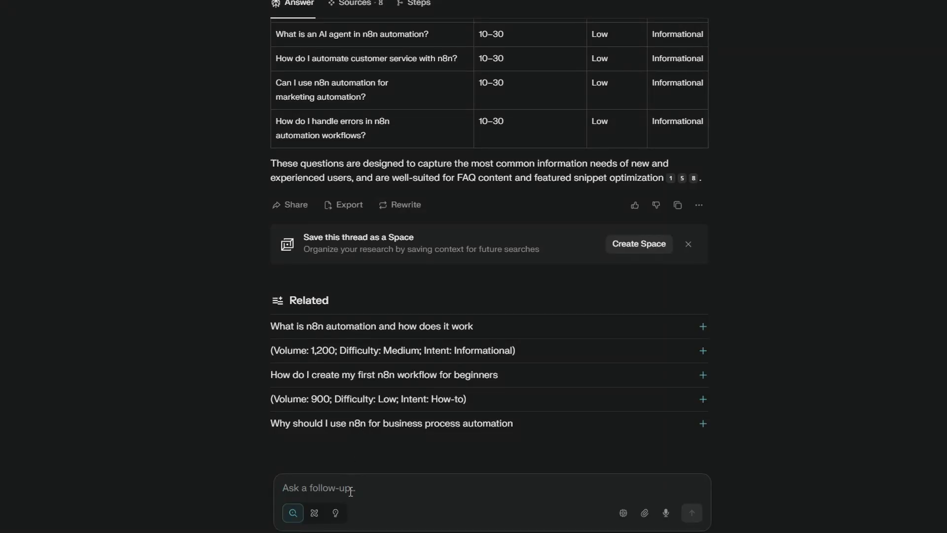
{"action": "key", "text": "ctrl+v"}
{"action": "left_click", "coordinate": [692, 513]}
{"action": "scroll", "coordinate": [733, 322], "scroll_direction": "down", "scroll_amount": 15}
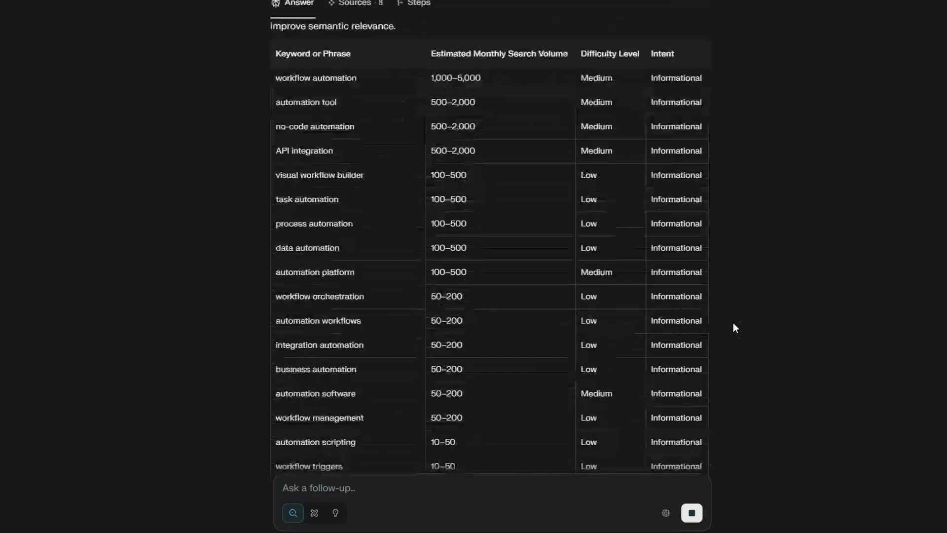
{"action": "scroll", "coordinate": [734, 324], "scroll_direction": "up", "scroll_amount": 10}
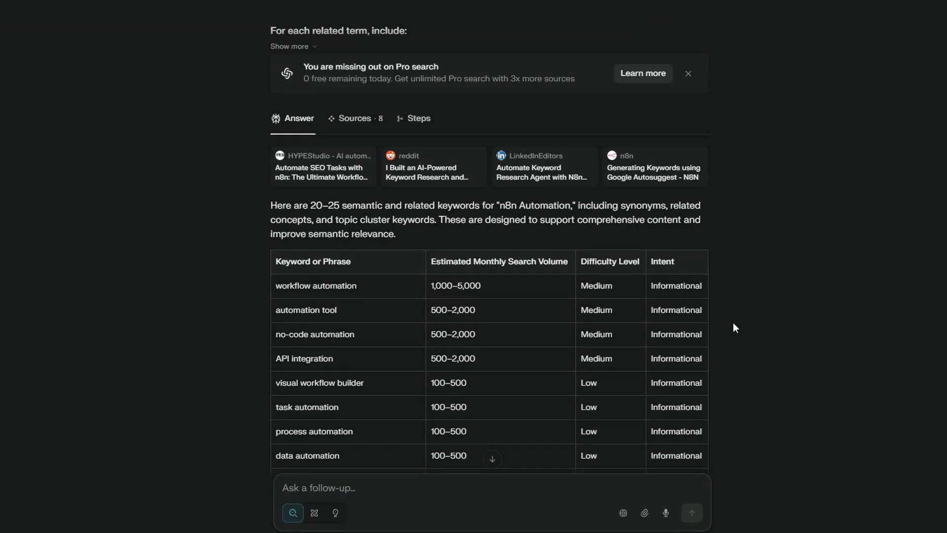
{"action": "scroll", "coordinate": [735, 333], "scroll_direction": "down", "scroll_amount": 8}
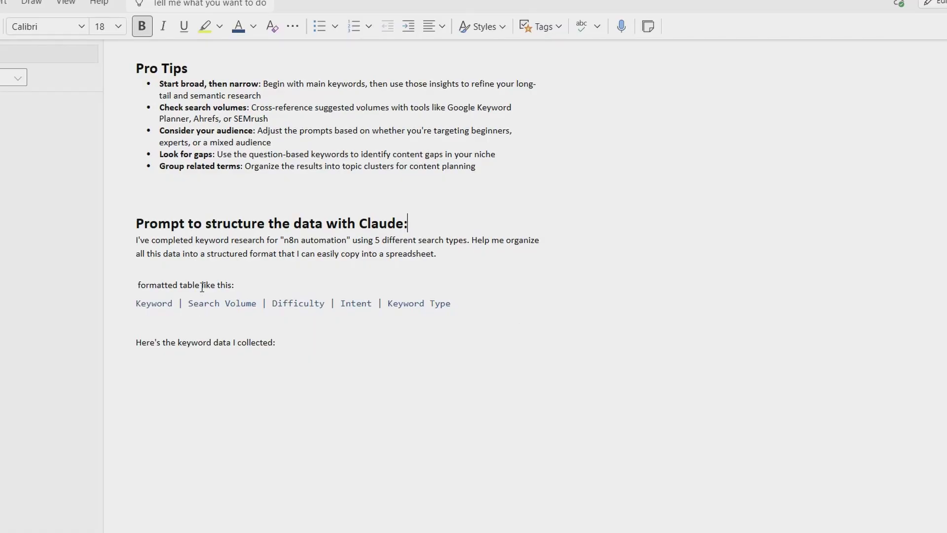
- Send Claude the structuring prompt together with Perplexity's semantic keyword results
{"action": "left_click_drag", "start_coordinate": [132, 240], "coordinate": [454, 355]}
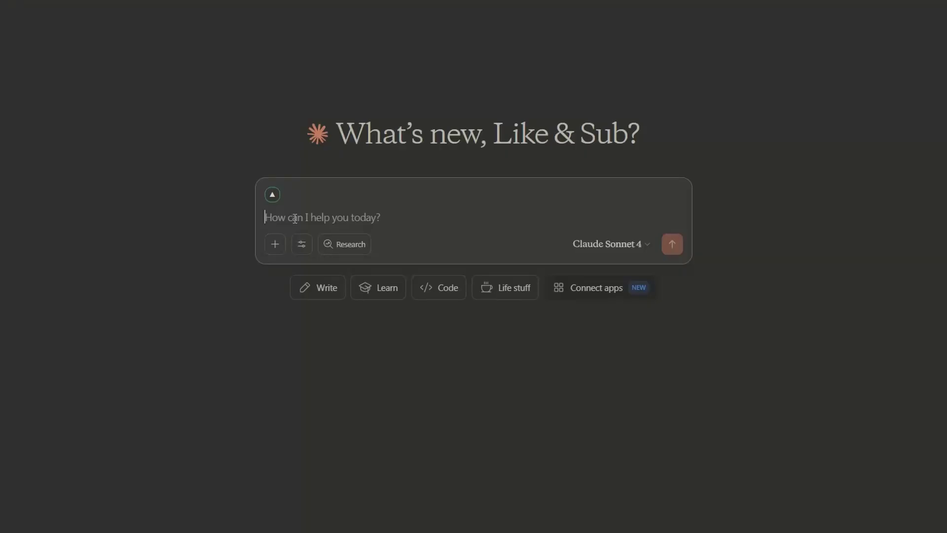
{"action": "type", "text": "I've completed keyword research for \"n8n automation\" using 5 different search types. Help me organize all this data into a structured format that I can easily copy into a spreadsheet.   formatted table like this: Keyword | Search Volume | Difficulty | Intent | Keyword Type   Here's the keyword data I collected:"}
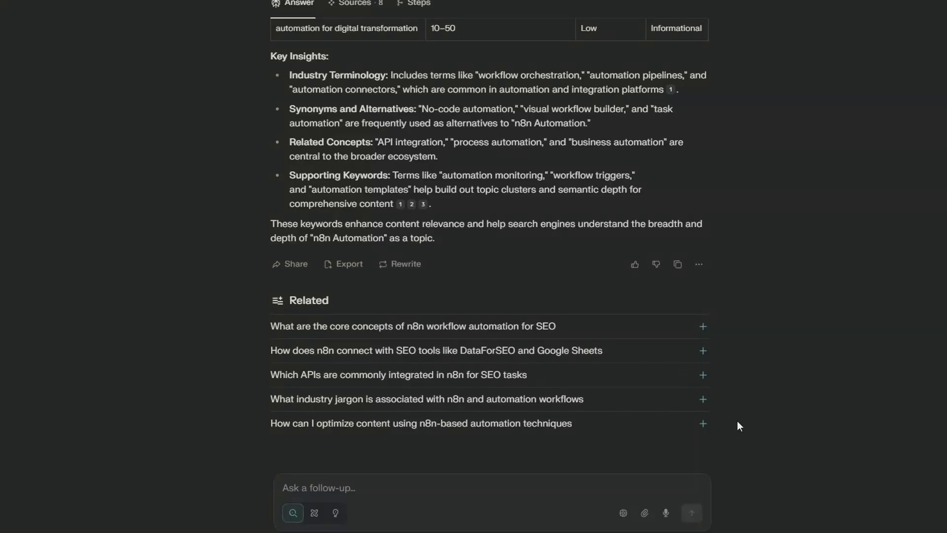
{"action": "left_click_drag", "start_coordinate": [742, 429], "coordinate": [552, 0]}
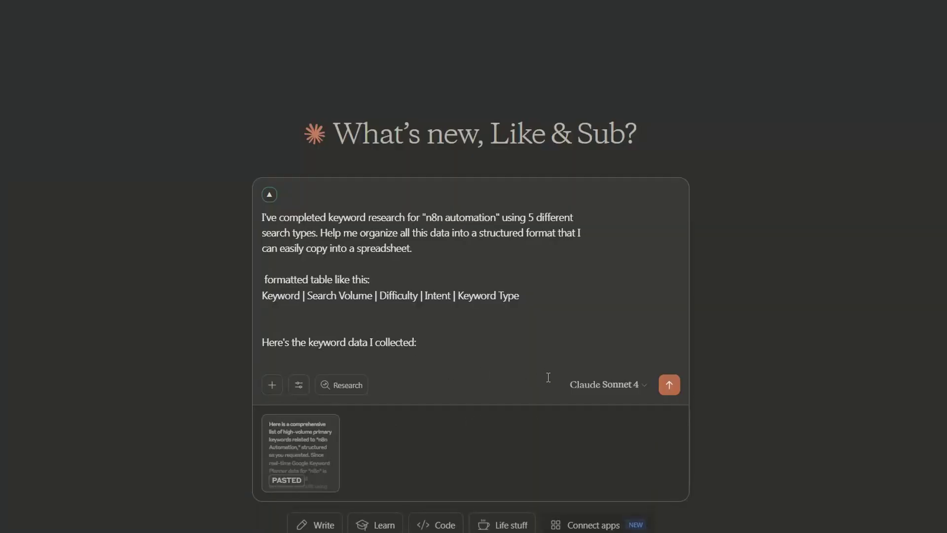
{"action": "left_click", "coordinate": [672, 385]}
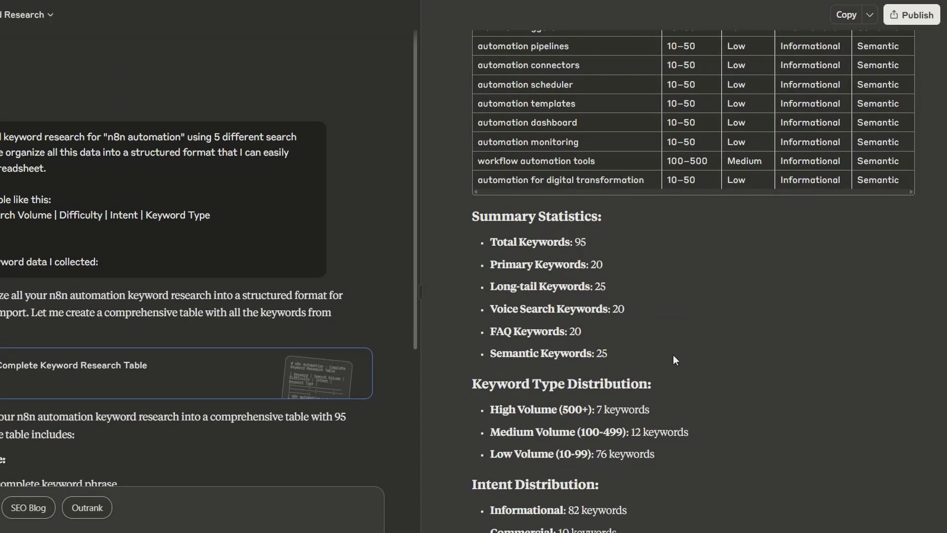
- Paste Claude's keyword table into cell A1 of the Perplexity SEO Tool sheet
{"action": "left_click", "coordinate": [846, 16]}
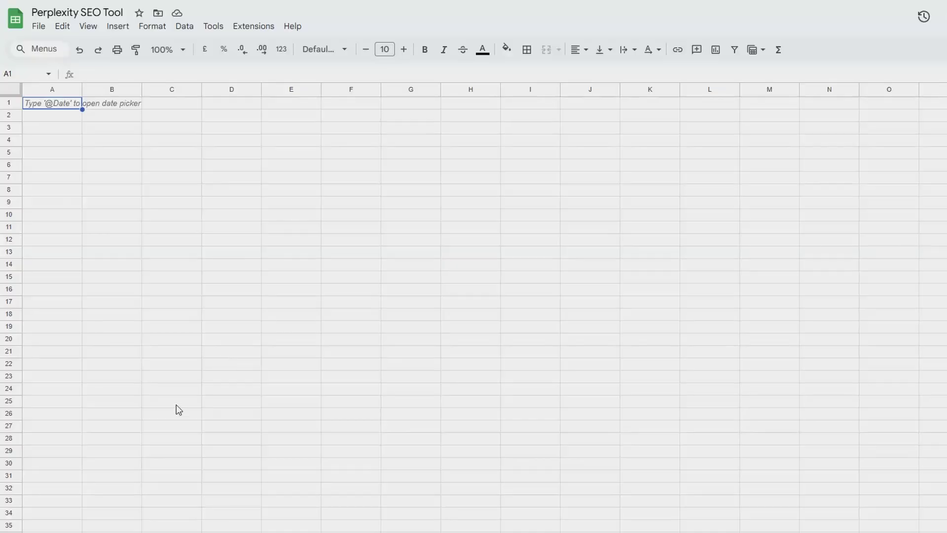
{"action": "right_click", "coordinate": [63, 105]}
{"action": "mouse_move", "coordinate": [106, 174]}
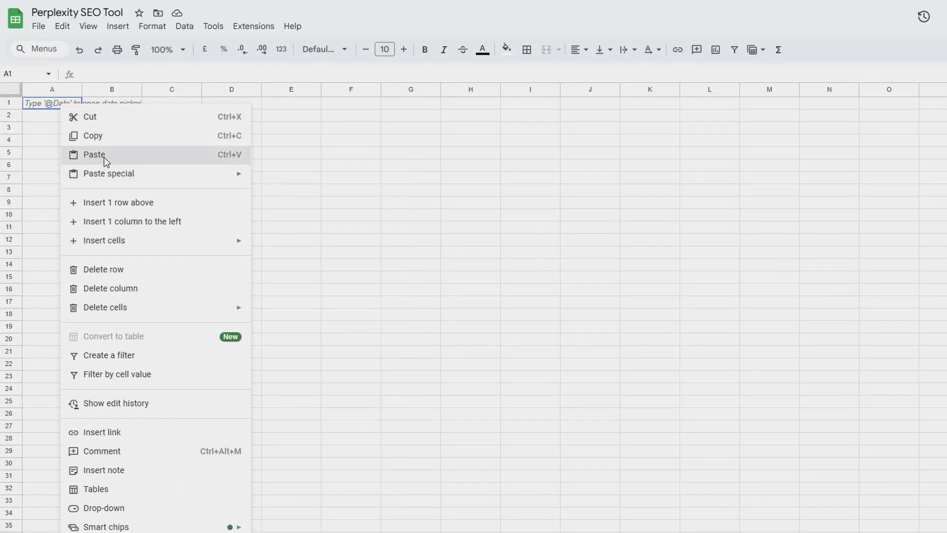
{"action": "left_click", "coordinate": [104, 156]}
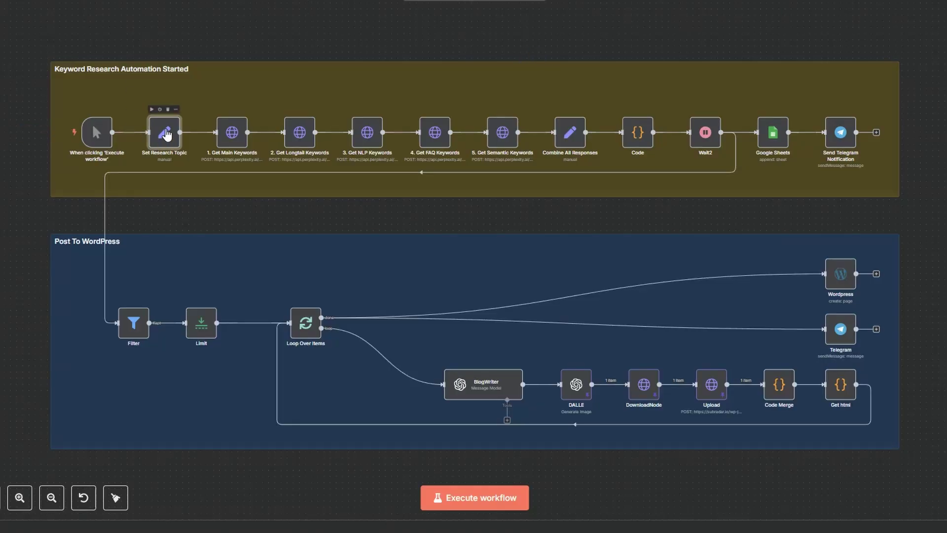
- Check the Set Research Topic node, then execute the whole keyword research workflow
{"action": "double_click", "coordinate": [167, 135]}
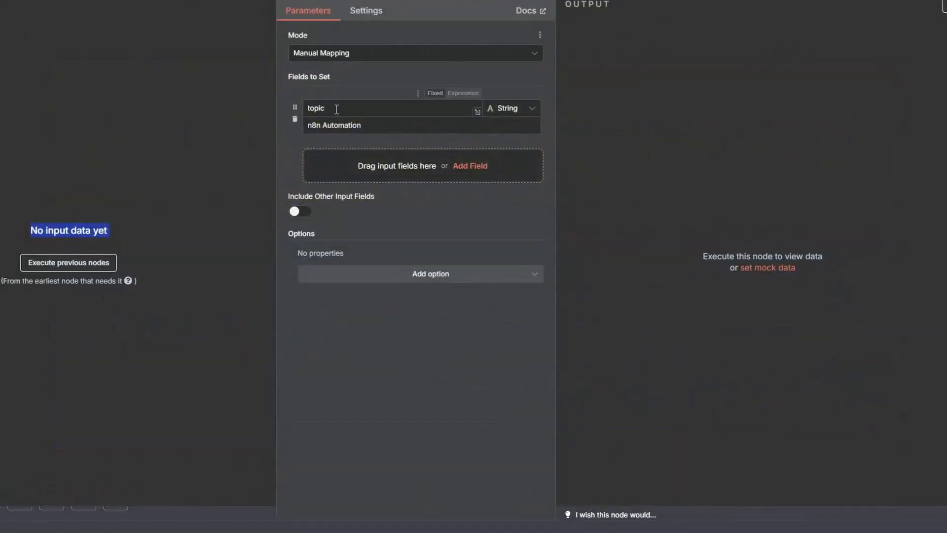
{"action": "left_click", "coordinate": [91, 38]}
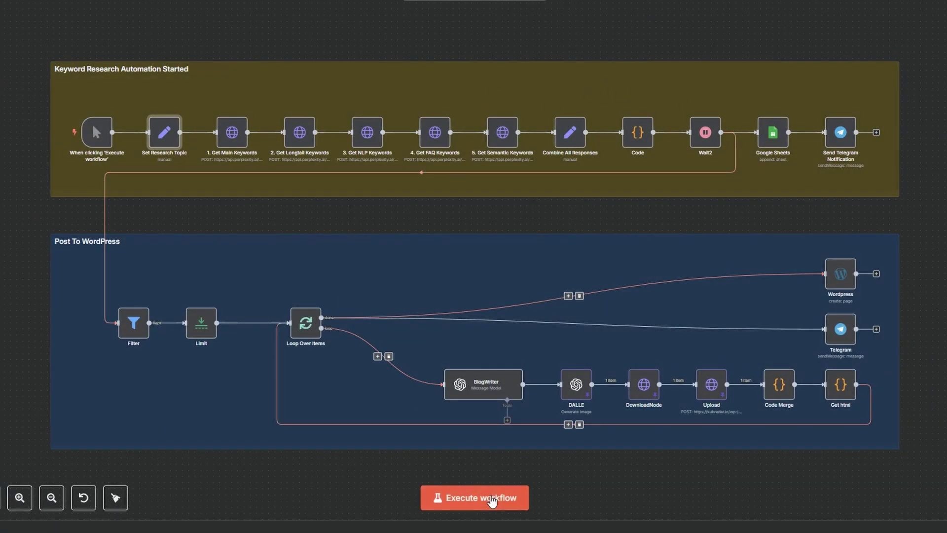
{"action": "left_click", "coordinate": [492, 499]}
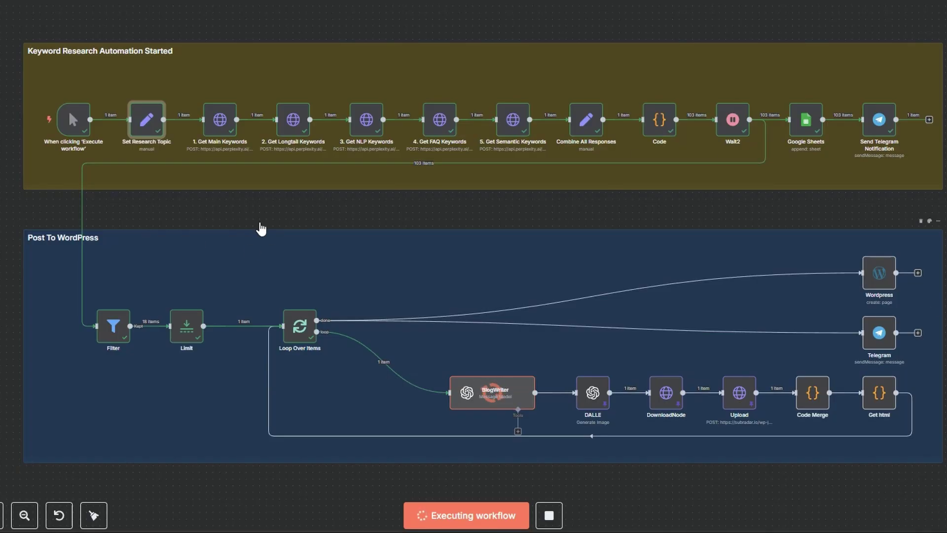
- Inspect the Filter node's condition and its 18 faq keywords, then return to the canvas
{"action": "left_click", "coordinate": [113, 330]}
{"action": "double_click", "coordinate": [113, 330]}
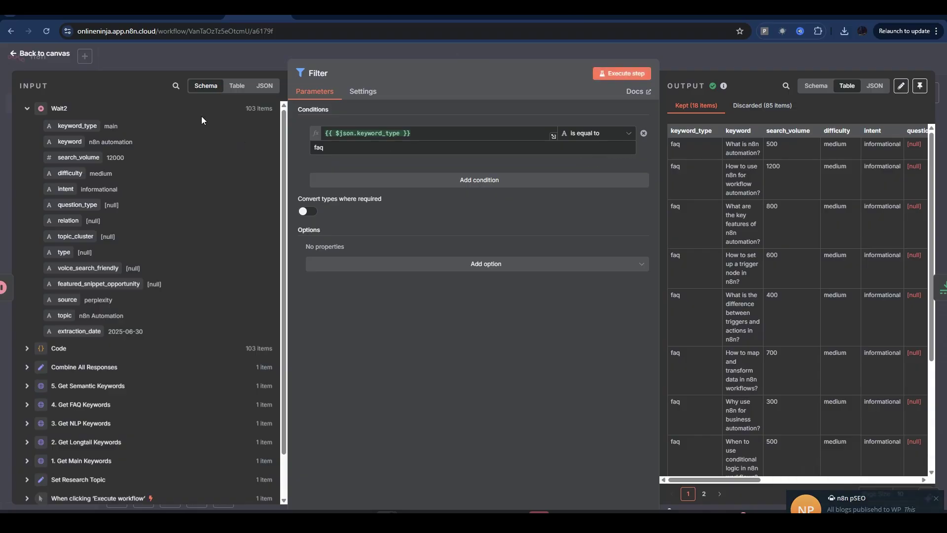
{"action": "left_click", "coordinate": [14, 52]}
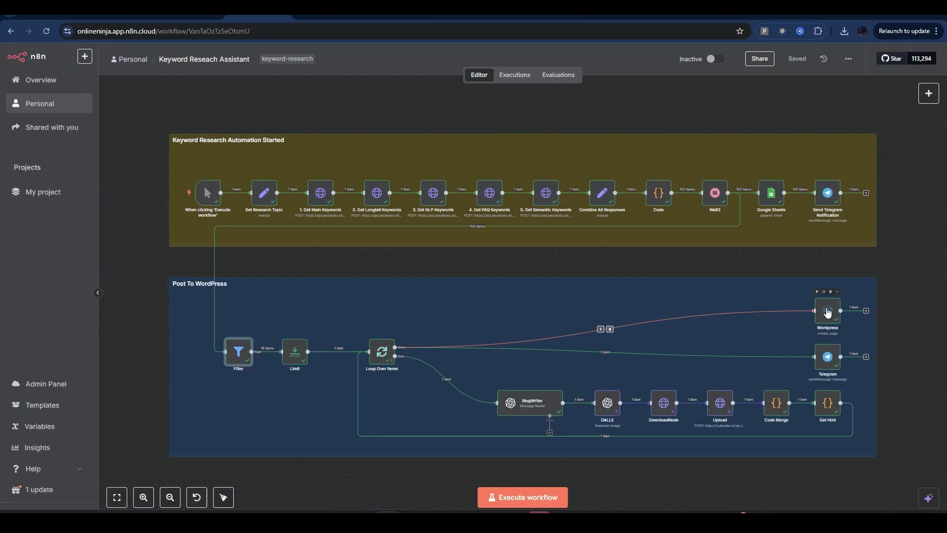
- Switch to the browser tab holding the published WordPress article
{"action": "left_click", "coordinate": [318, 17]}
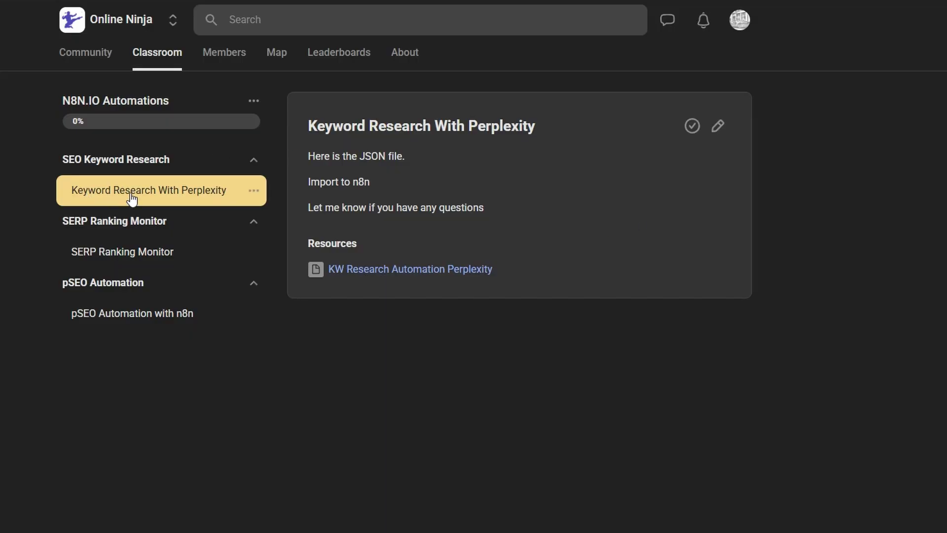
- Open the lesson's KW Research Automation Perplexity JSON file, then n8n's workflow options menu
{"action": "left_click", "coordinate": [410, 270]}
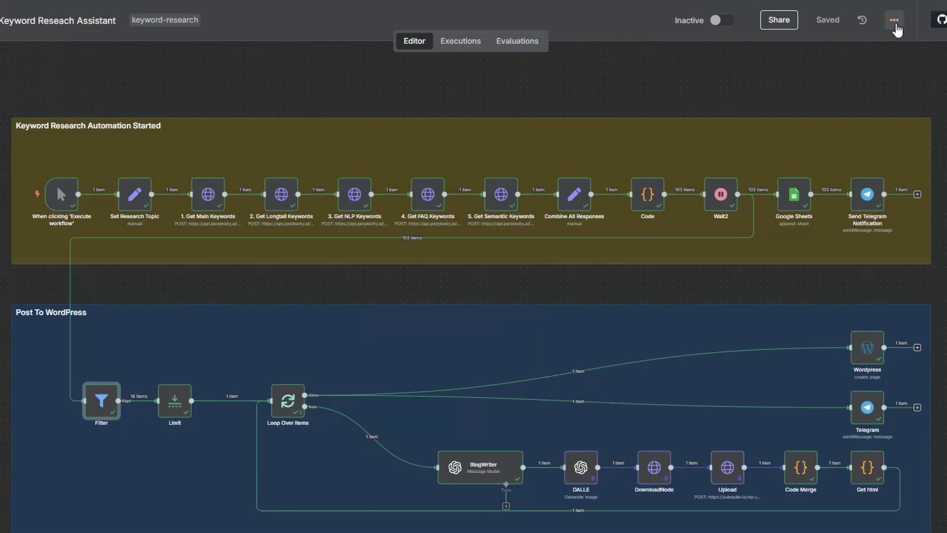
{"action": "left_click", "coordinate": [895, 25]}
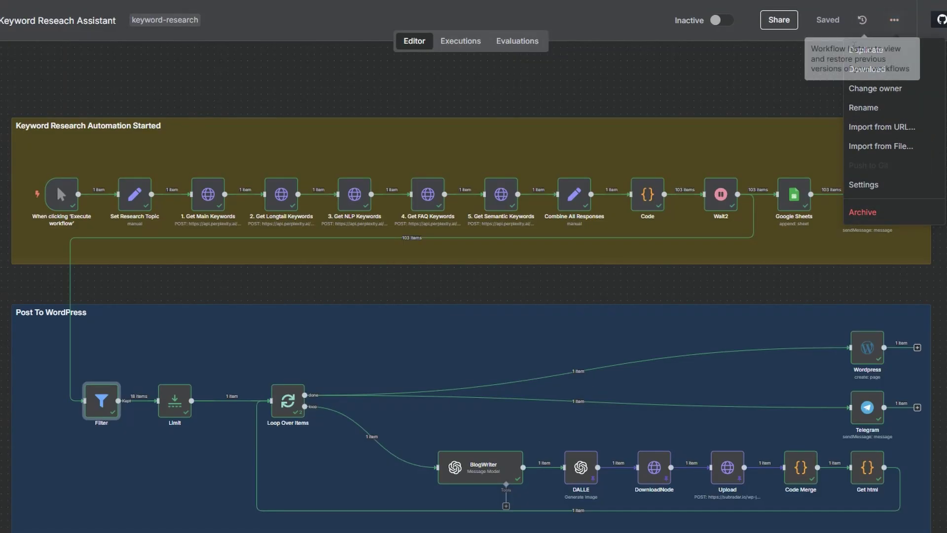